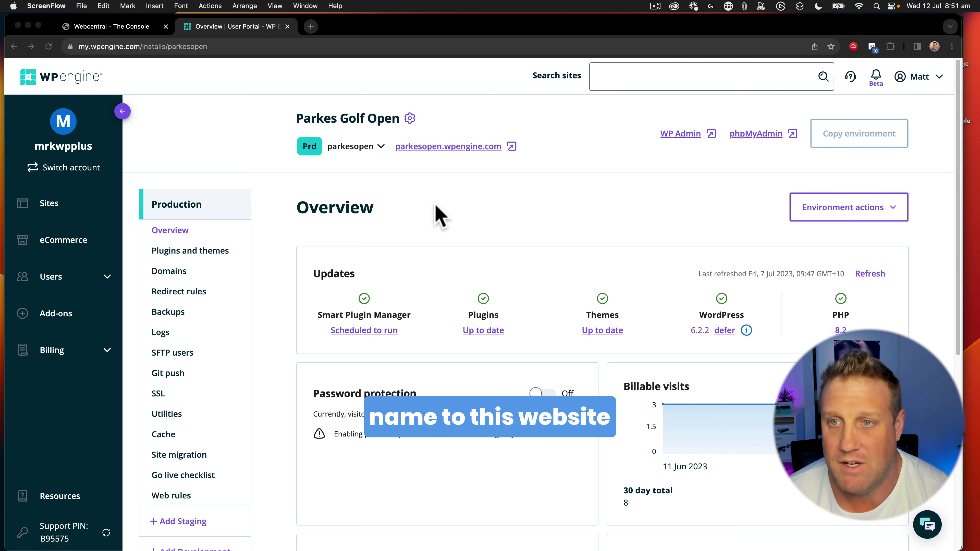
Open the site's Domains page after confirming parkesgolfopen.com.au is the managed domain at Webcentral.
{"action": "left_click", "coordinate": [436, 204]}
{"action": "left_click", "coordinate": [180, 271]}
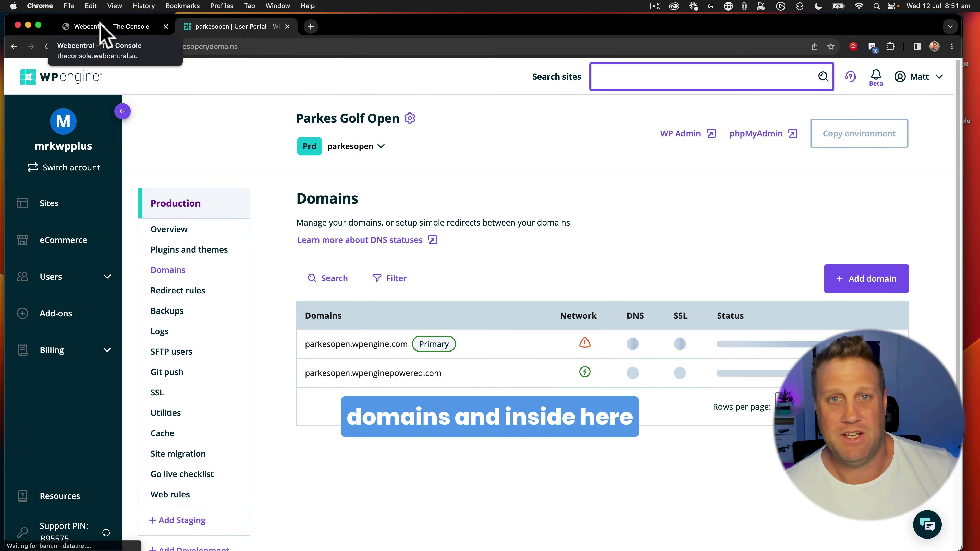
{"action": "left_click", "coordinate": [102, 28]}
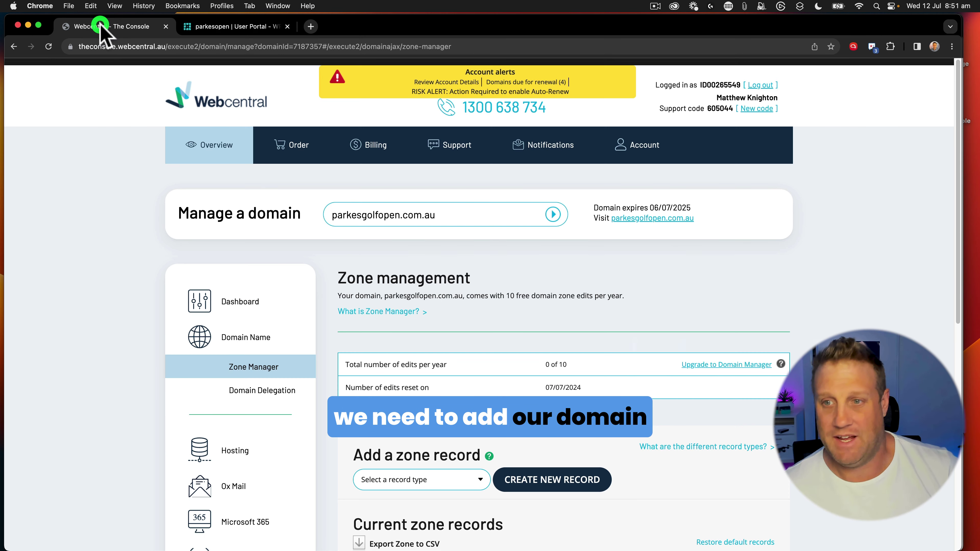
{"action": "left_click", "coordinate": [442, 215]}
{"action": "left_click", "coordinate": [376, 217]}
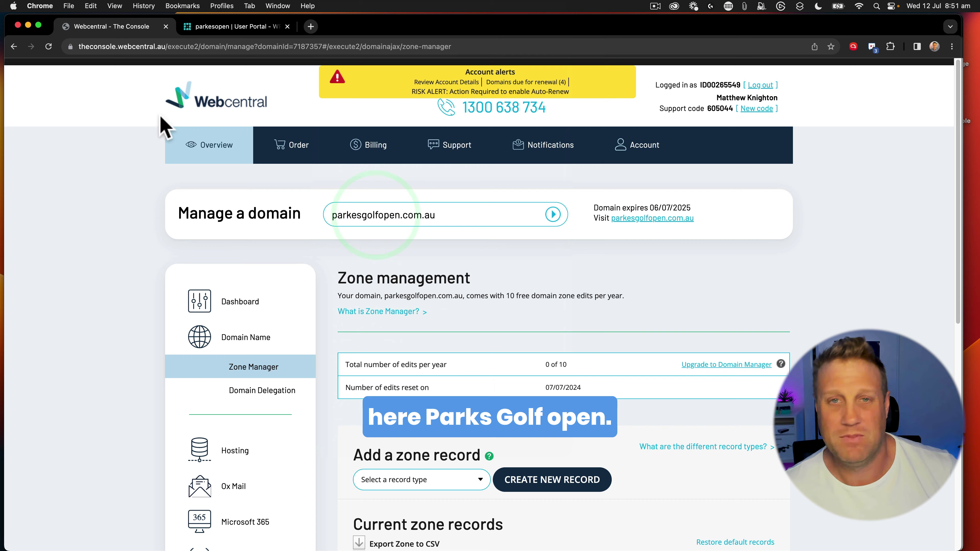
{"action": "left_click", "coordinate": [215, 27]}
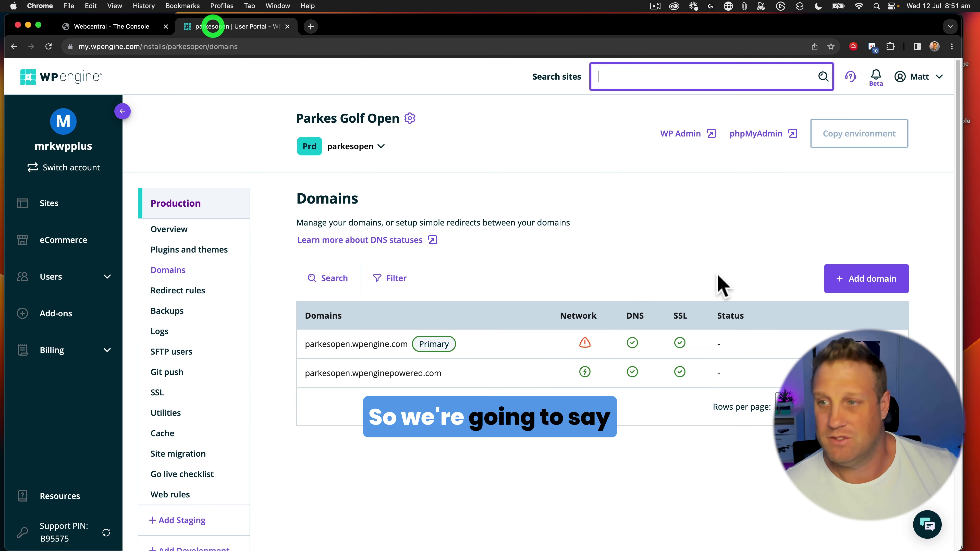
Add parkesgolfopen.com.au with www as primary domain, no live traffic, and show its DNS records.
{"action": "left_click", "coordinate": [872, 278]}
{"action": "left_click", "coordinate": [415, 258]}
{"action": "type", "text": "parkesgolfopen.com.au"}
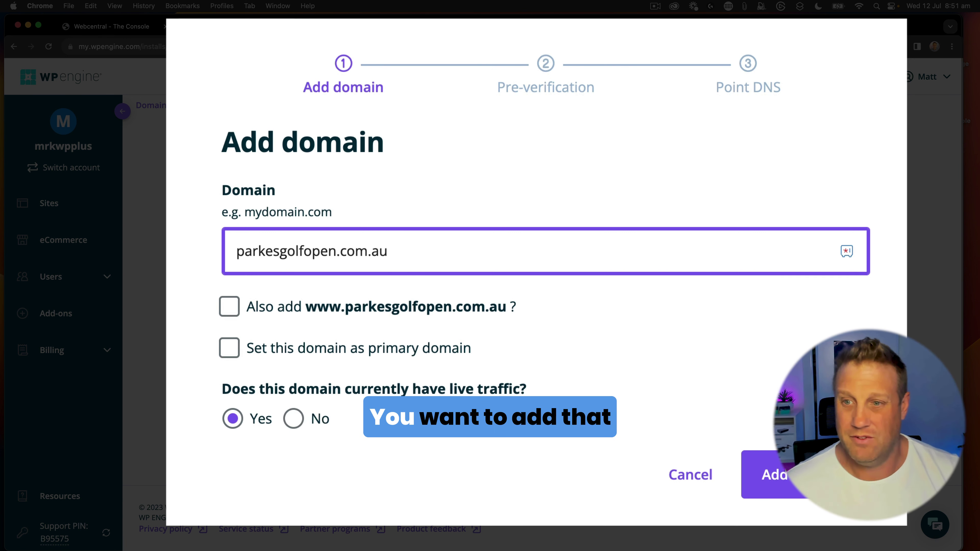
{"action": "left_click", "coordinate": [229, 307]}
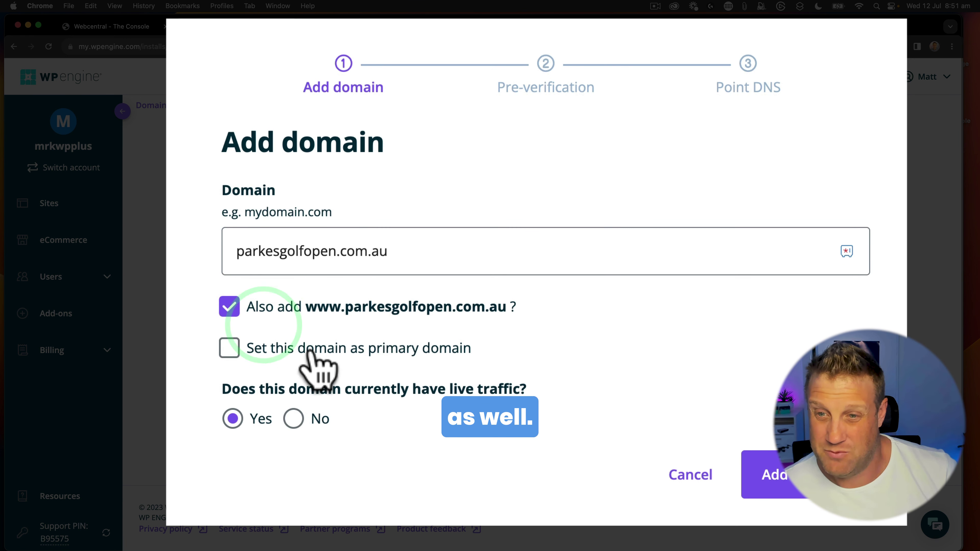
{"action": "left_click", "coordinate": [229, 348]}
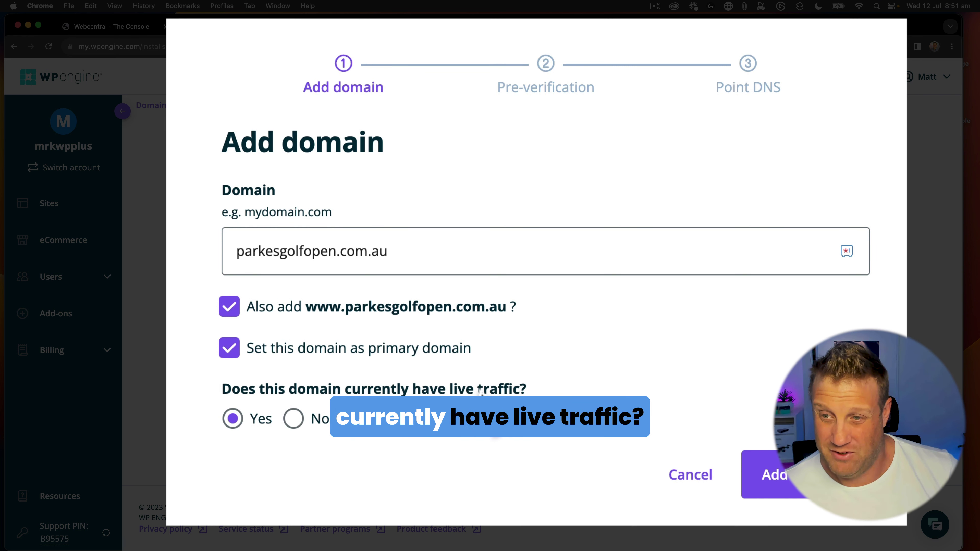
{"action": "left_click", "coordinate": [293, 418]}
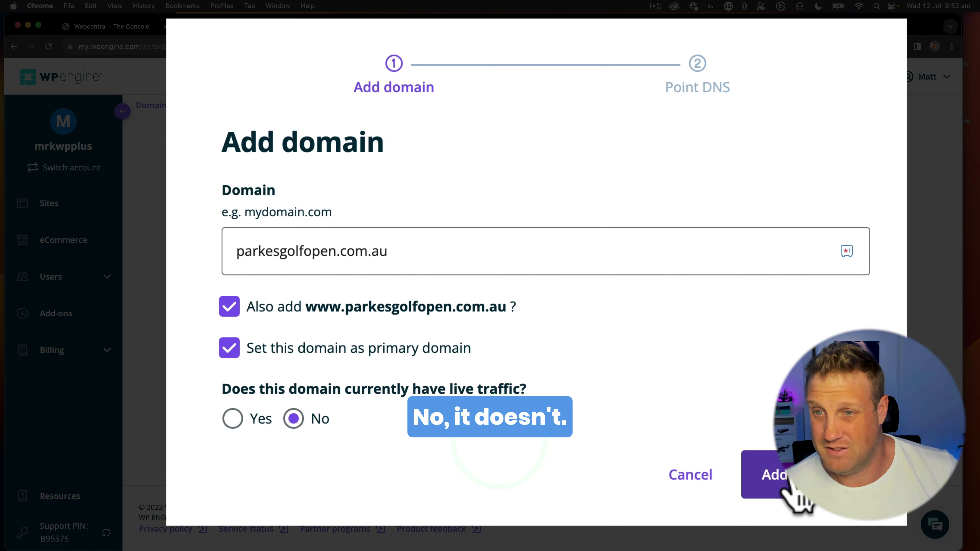
{"action": "left_click", "coordinate": [767, 479]}
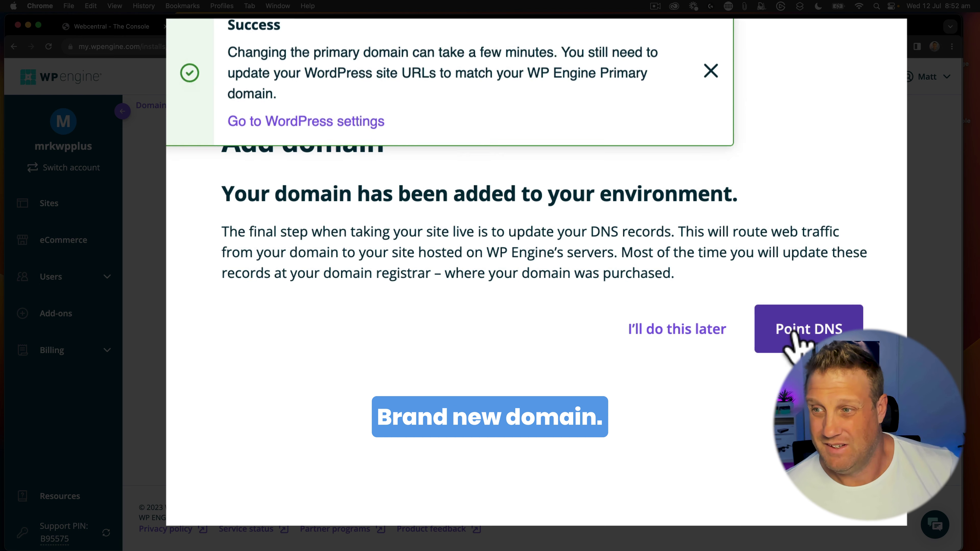
{"action": "left_click", "coordinate": [794, 330]}
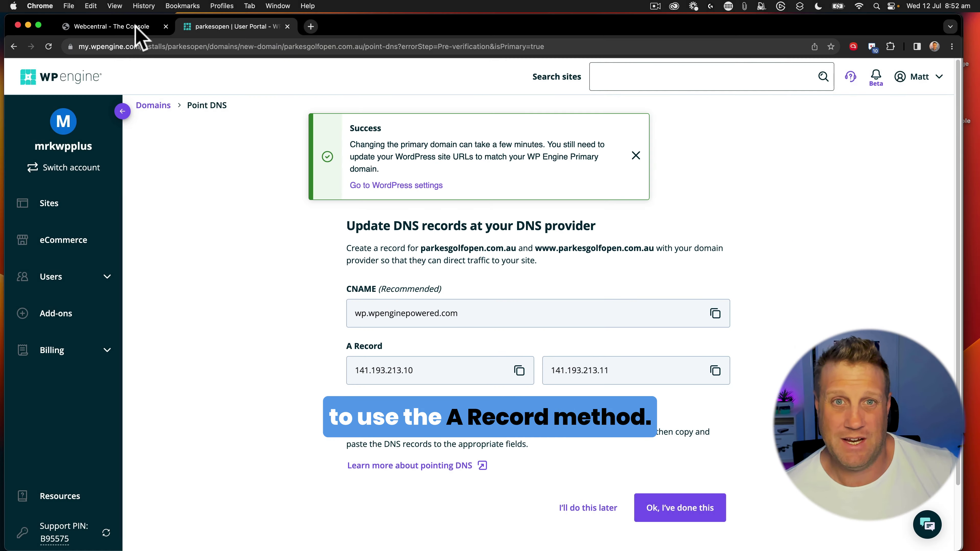
Create an A record for the bare domain with host 141.193.213.10 copied from WP Engine.
{"action": "left_click", "coordinate": [116, 26]}
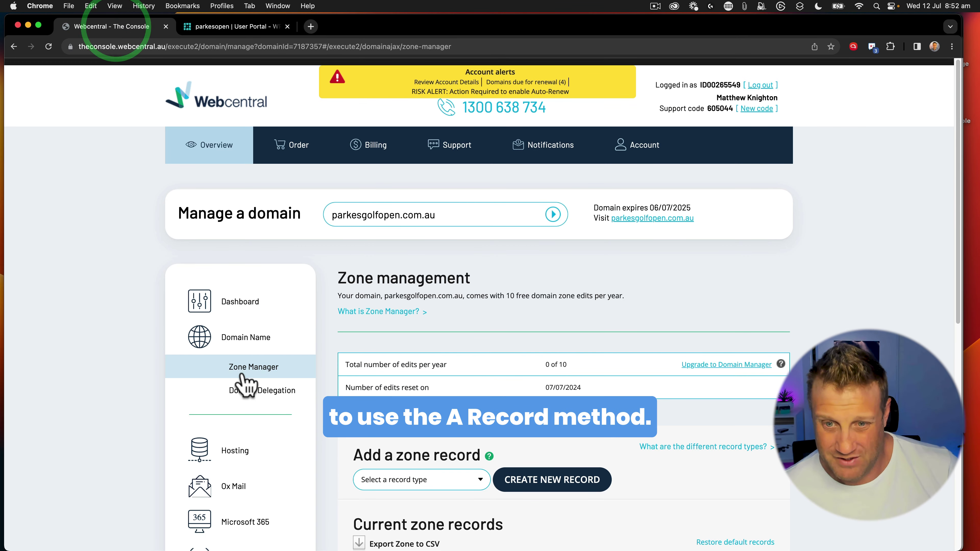
{"action": "scroll", "coordinate": [482, 369], "scroll_direction": "down", "scroll_amount": 4}
{"action": "left_click", "coordinate": [414, 327]}
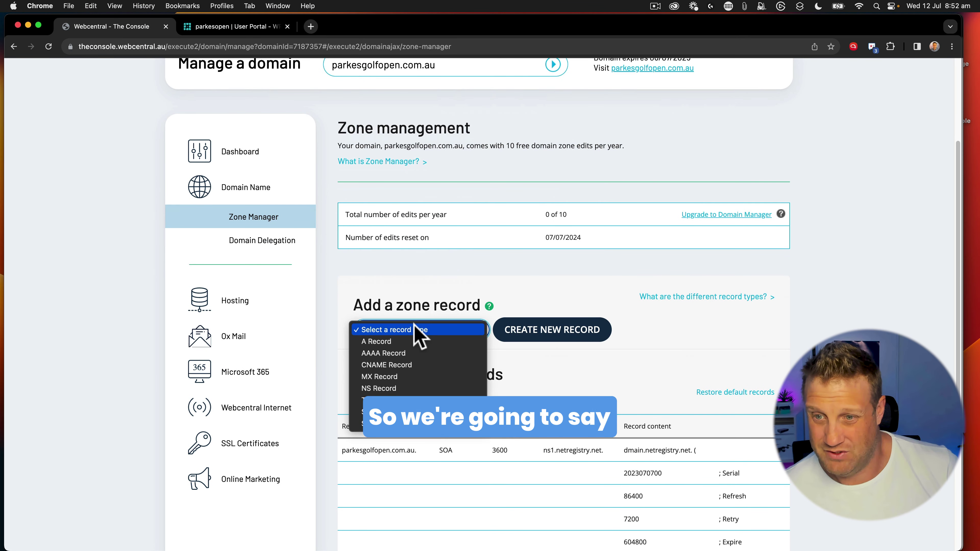
{"action": "left_click", "coordinate": [410, 343]}
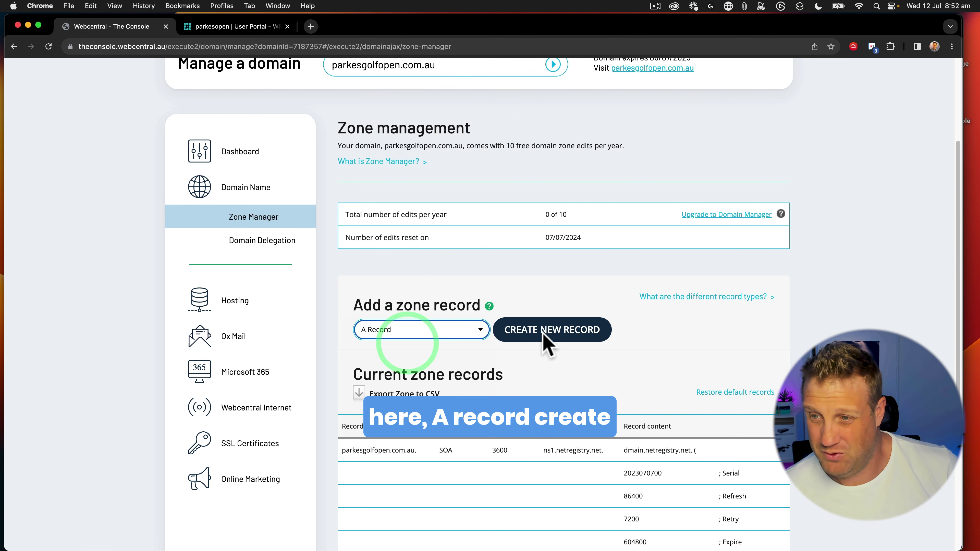
{"action": "left_click", "coordinate": [542, 335]}
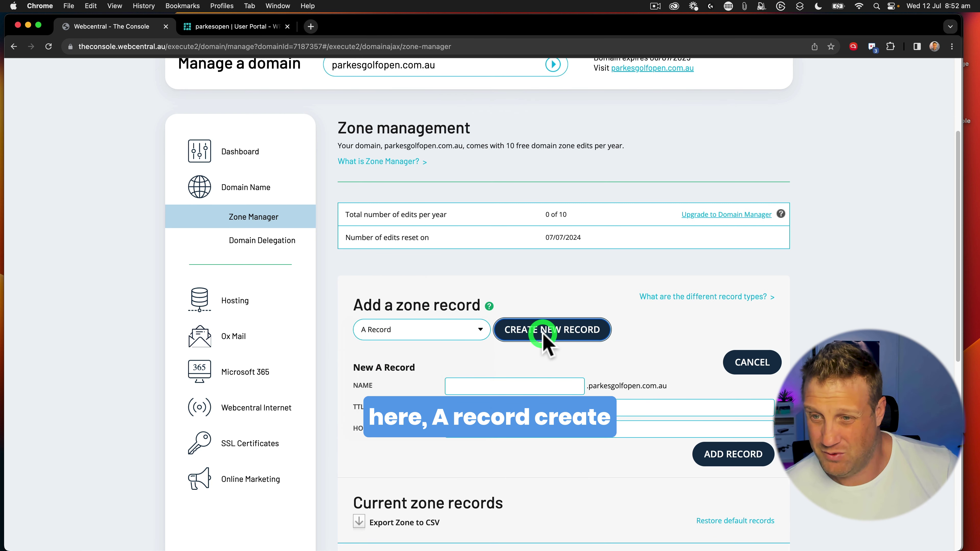
{"action": "left_click", "coordinate": [236, 27]}
{"action": "left_click", "coordinate": [519, 370]}
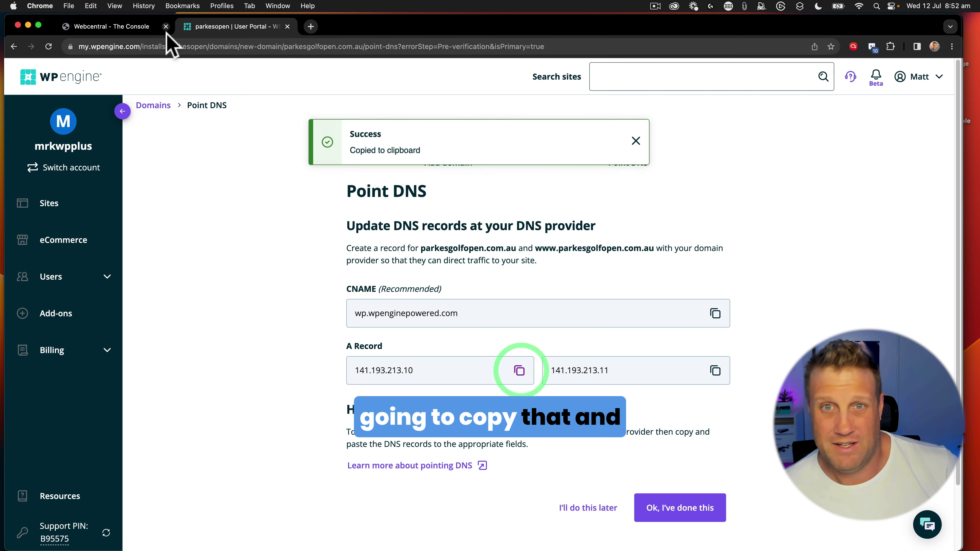
{"action": "left_click", "coordinate": [112, 25]}
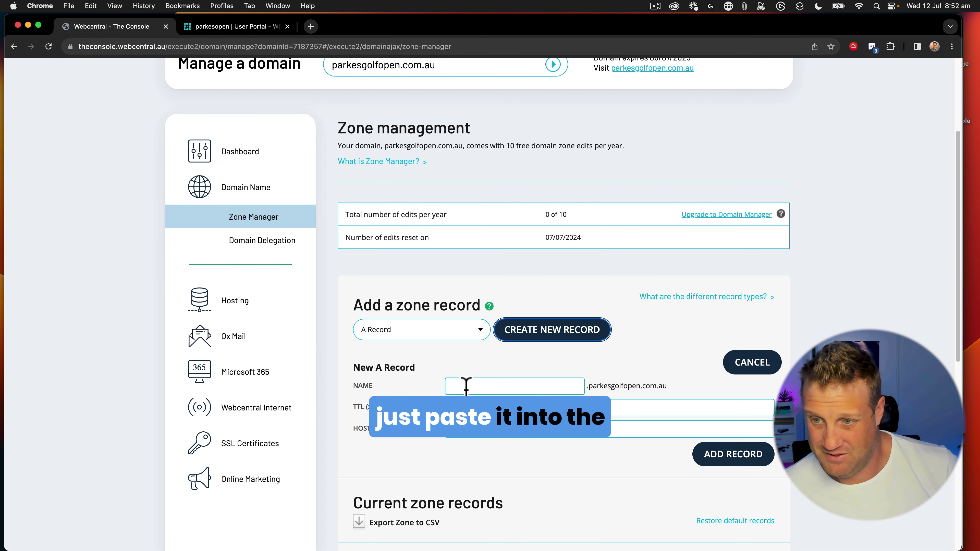
{"action": "left_click", "coordinate": [468, 434]}
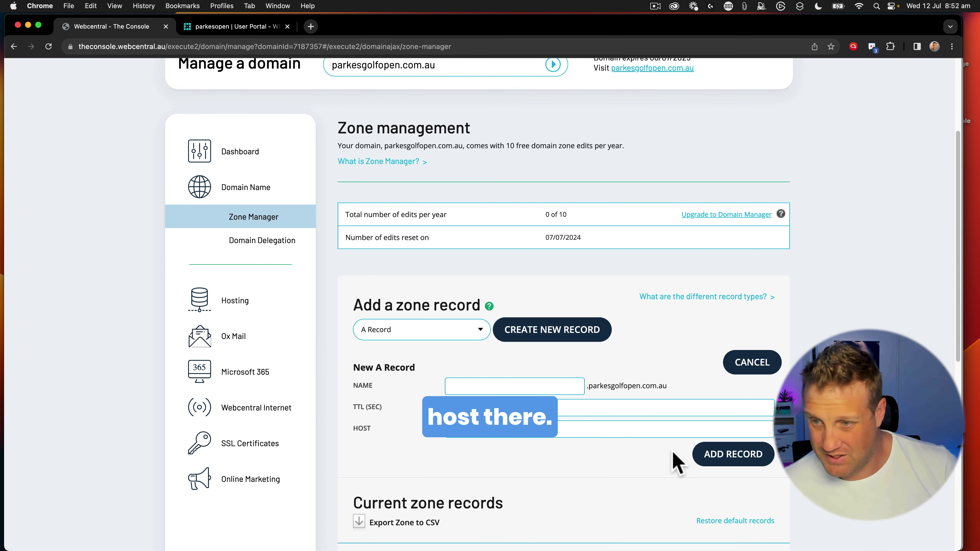
{"action": "left_click", "coordinate": [724, 457]}
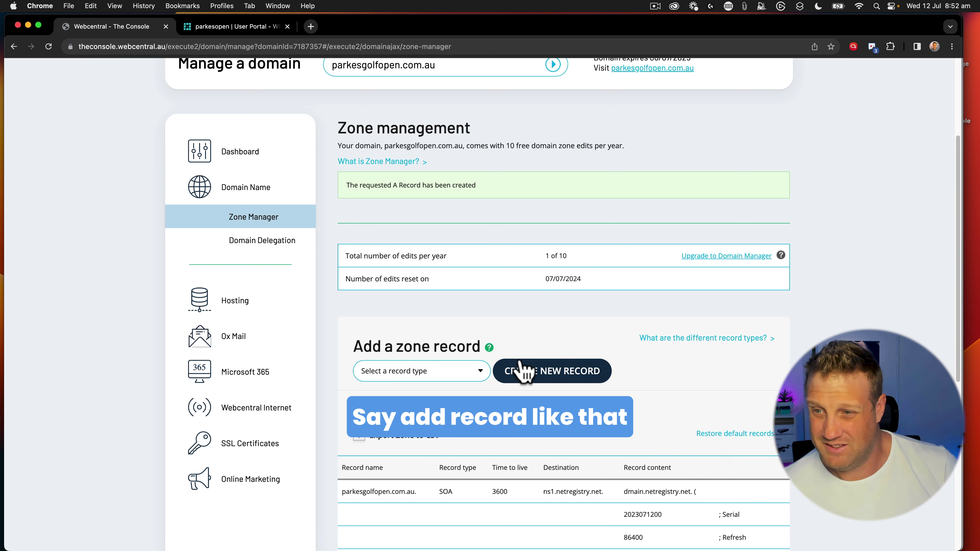
Create the www A record pointing to 141.193.213.10.
{"action": "left_click", "coordinate": [444, 370]}
{"action": "left_click", "coordinate": [386, 383]}
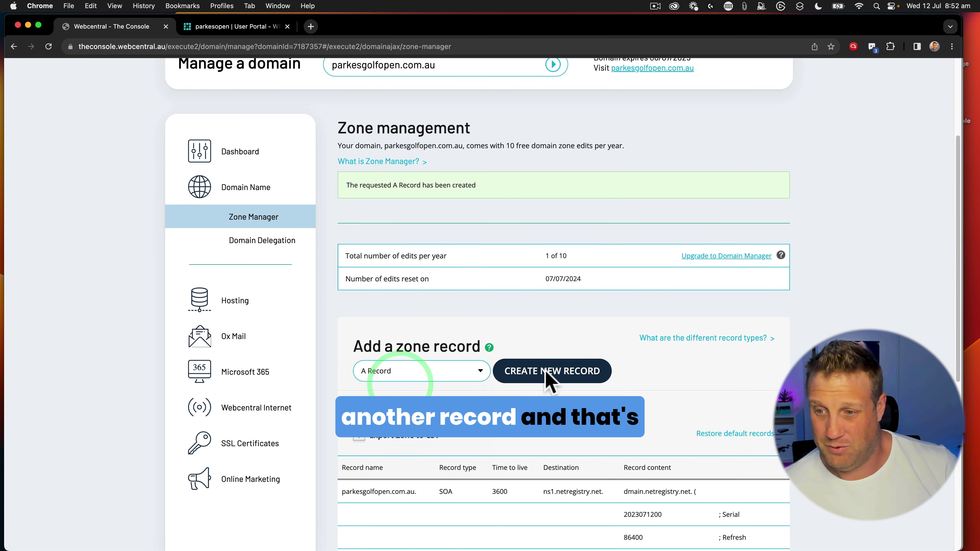
{"action": "left_click", "coordinate": [545, 370]}
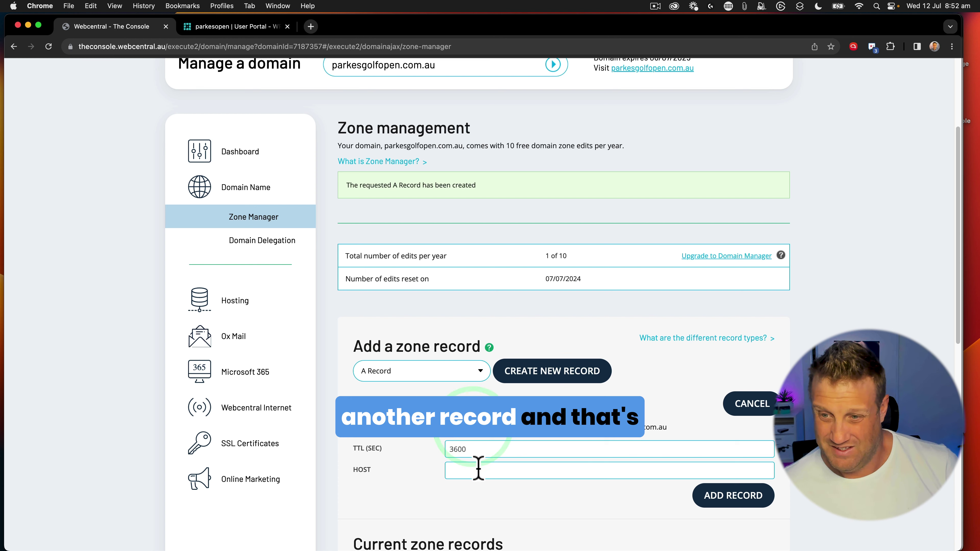
{"action": "key", "text": "super+v"}
{"action": "left_click", "coordinate": [733, 498]}
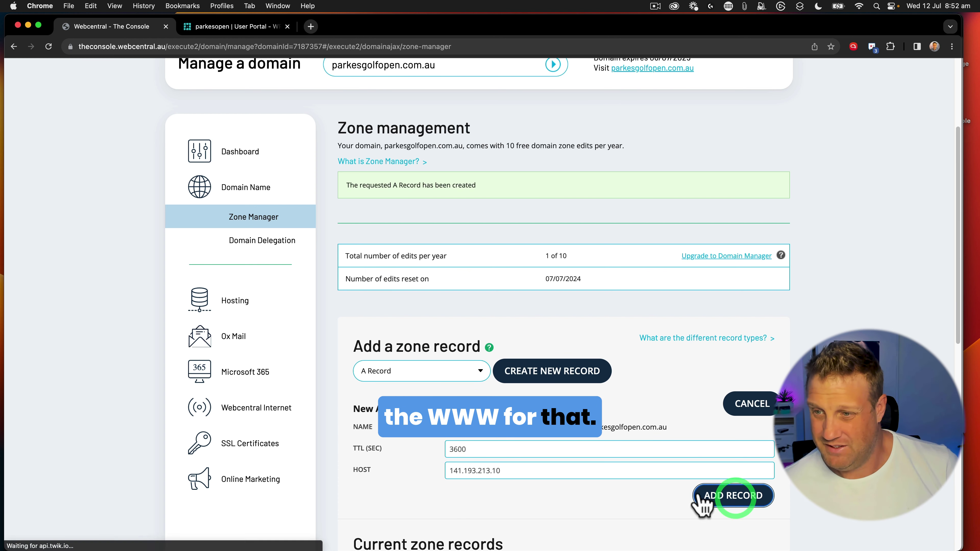
{"action": "left_click", "coordinate": [416, 371]}
{"action": "left_click", "coordinate": [409, 383]}
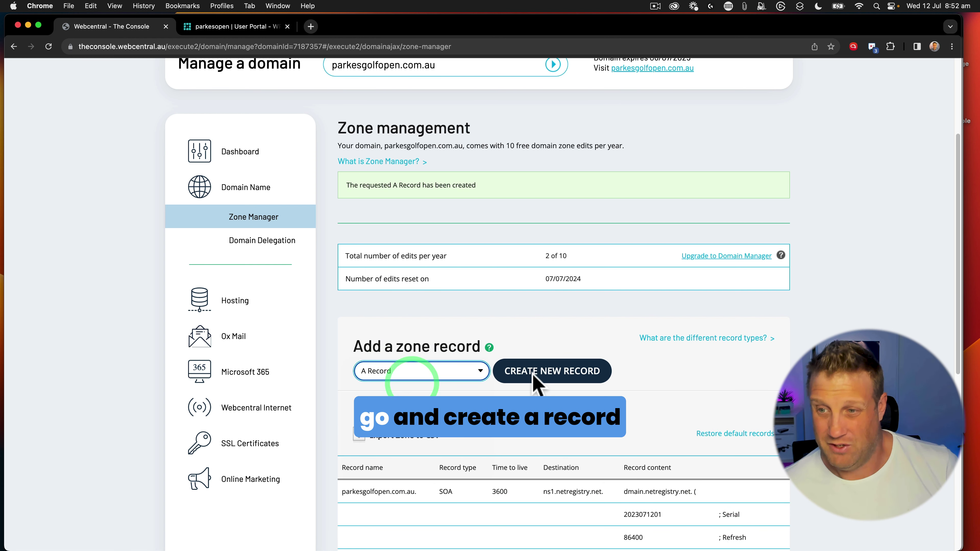
Create a bare-domain A record with host 141.193.213.11 copied from WP Engine.
{"action": "left_click", "coordinate": [534, 373]}
{"action": "left_click", "coordinate": [231, 26]}
{"action": "left_click", "coordinate": [714, 370]}
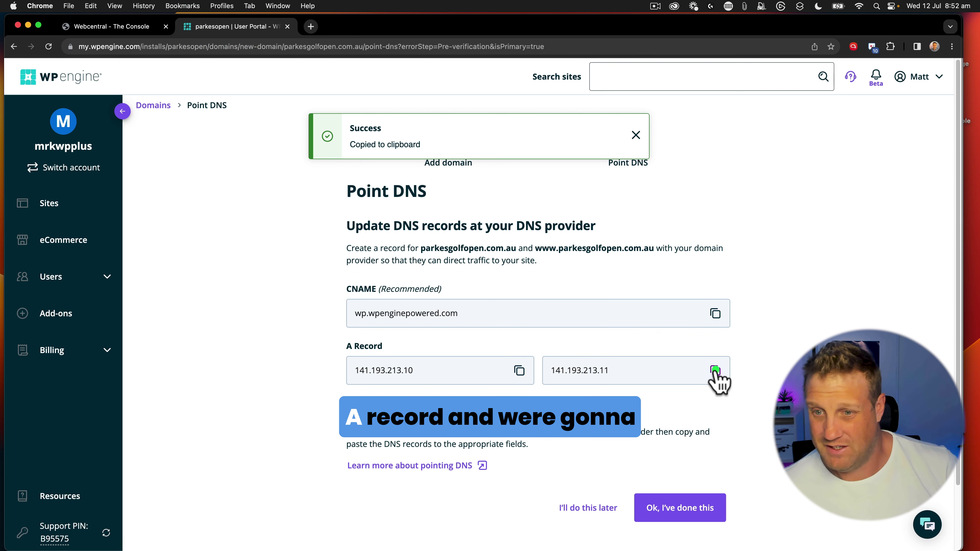
{"action": "left_click", "coordinate": [107, 28]}
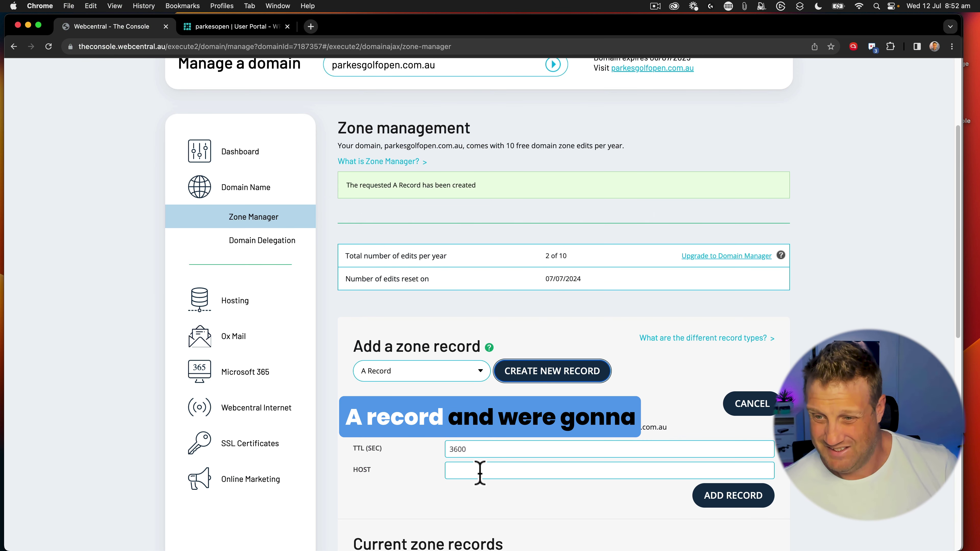
{"action": "key", "text": "super+v"}
{"action": "left_click", "coordinate": [732, 501]}
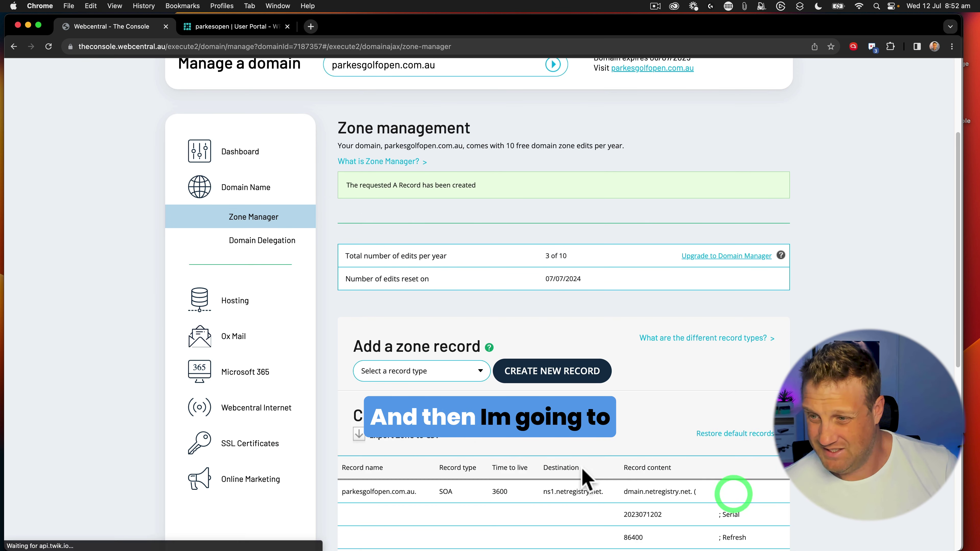
Create the www A record pointing to 141.193.213.11.
{"action": "left_click", "coordinate": [424, 372]}
{"action": "left_click", "coordinate": [459, 384]}
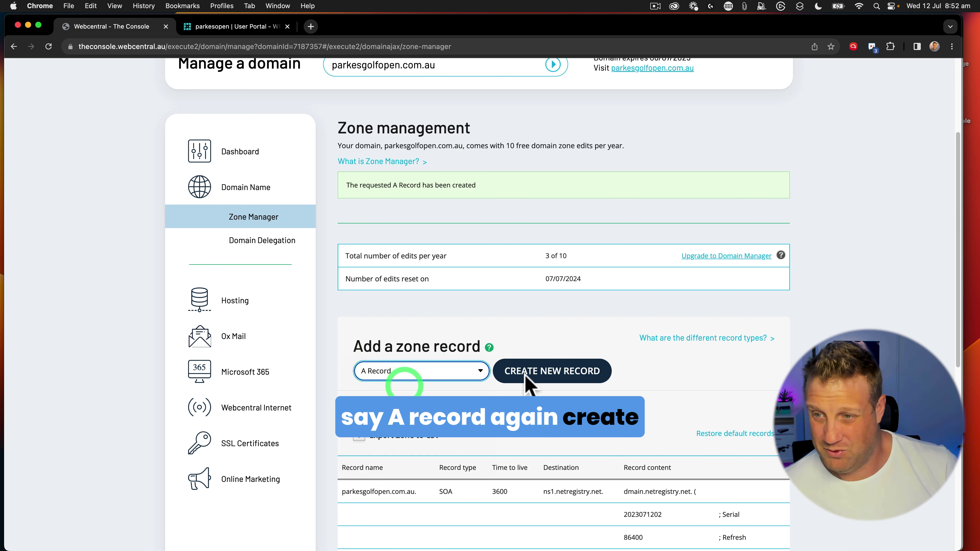
{"action": "left_click", "coordinate": [549, 371]}
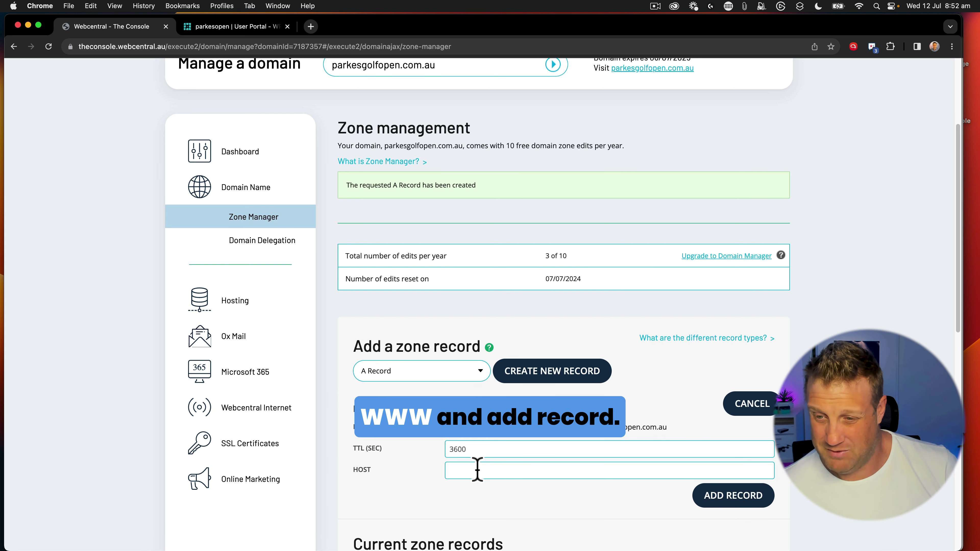
{"action": "left_click", "coordinate": [735, 498]}
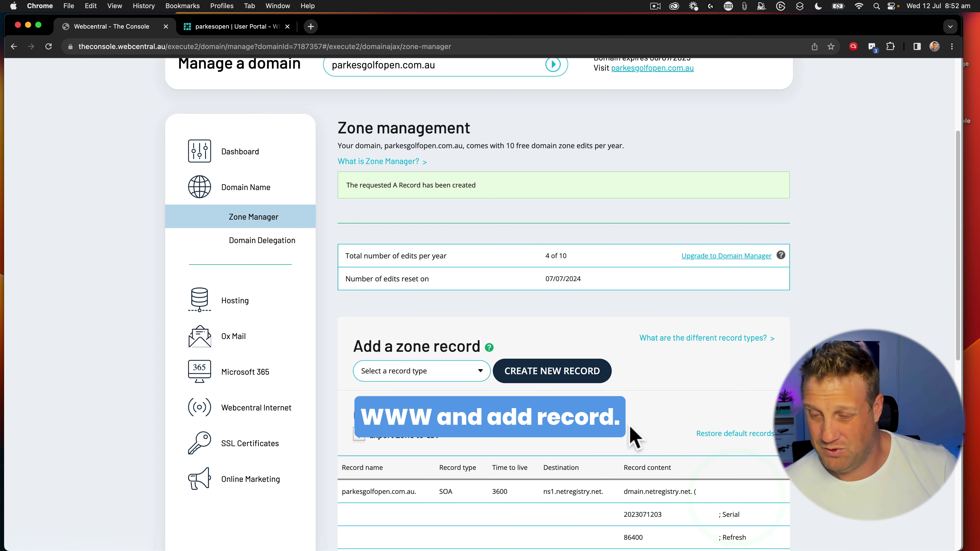
{"action": "scroll", "coordinate": [386, 309], "scroll_direction": "down", "scroll_amount": 6}
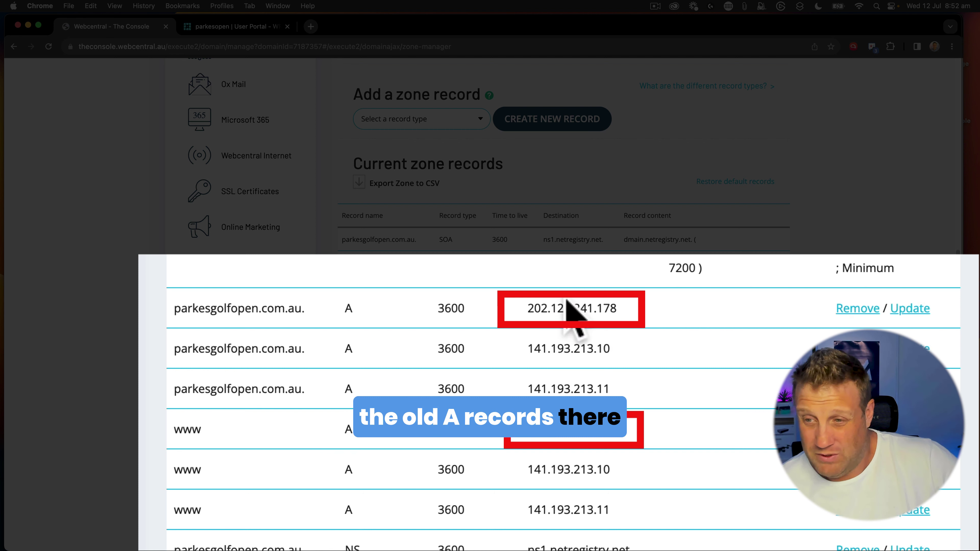
Check WP Engine's required addresses, then delete the old 202.124.241.178 A records for www and the root.
{"action": "scroll", "coordinate": [424, 328], "scroll_direction": "down", "scroll_amount": 2}
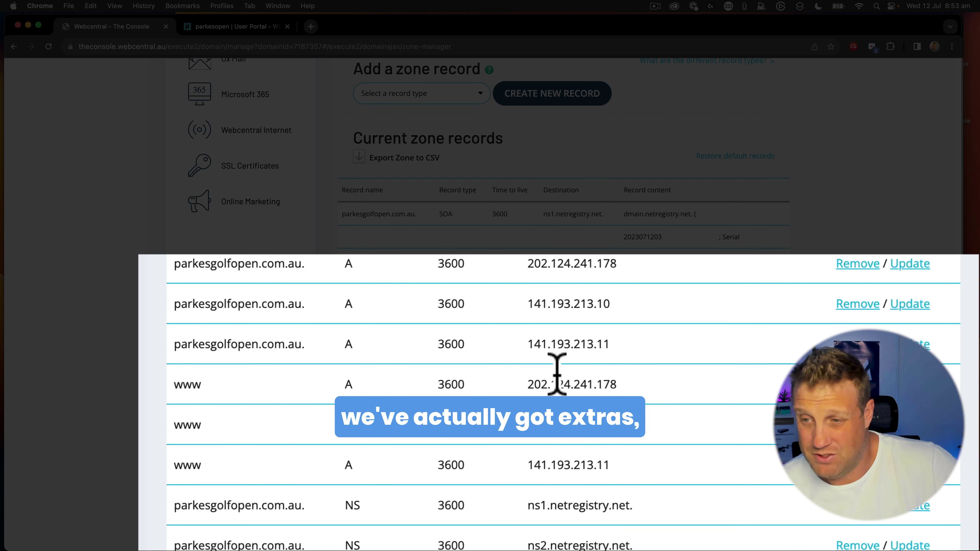
{"action": "left_click", "coordinate": [236, 27]}
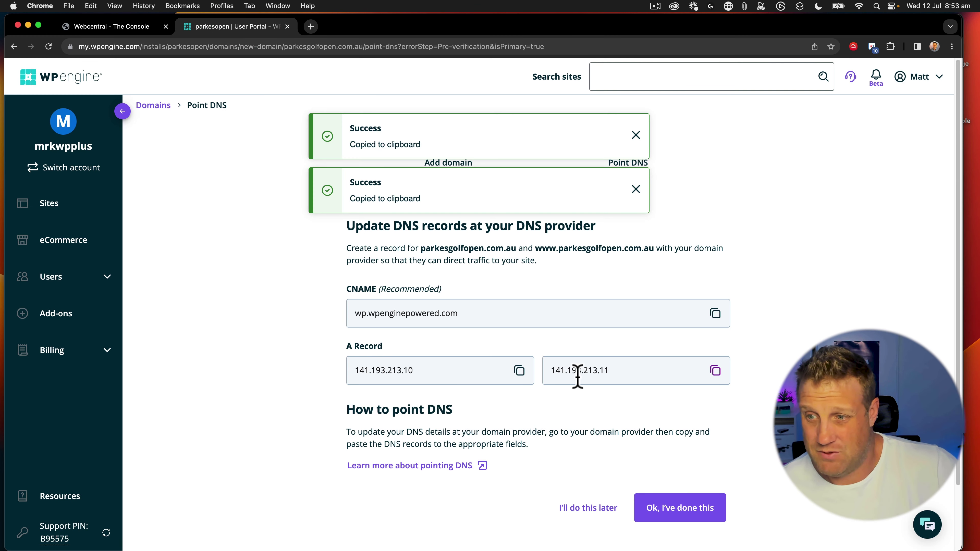
{"action": "left_click", "coordinate": [100, 27]}
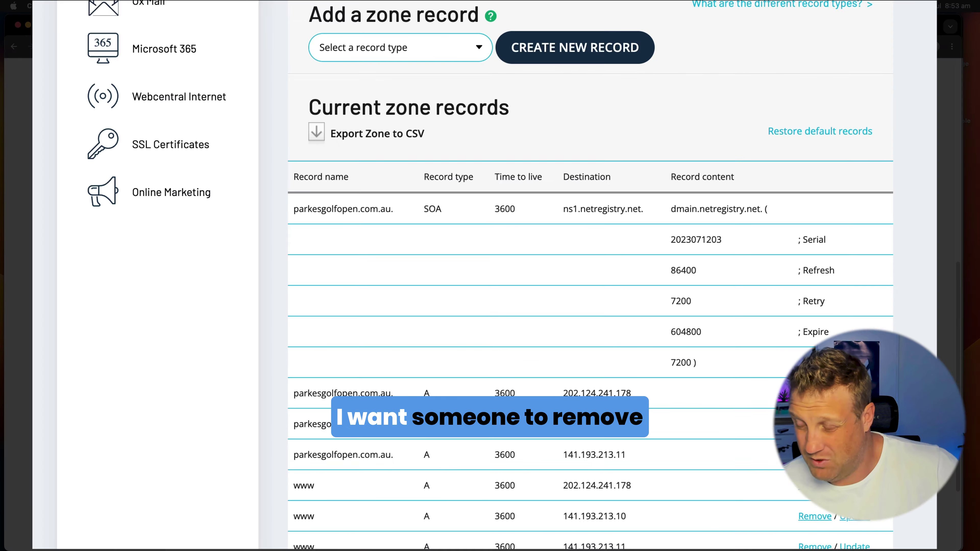
{"action": "left_click", "coordinate": [814, 516]}
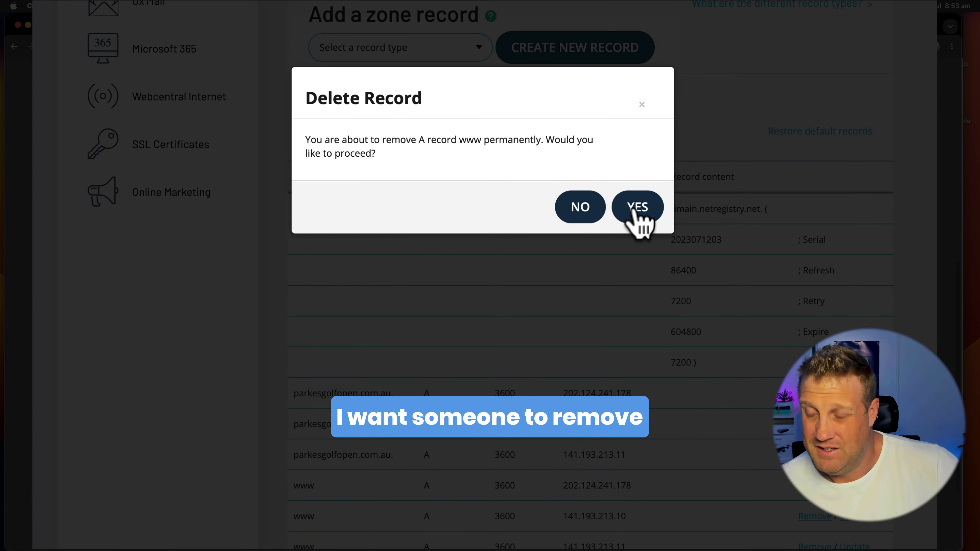
{"action": "left_click", "coordinate": [636, 207]}
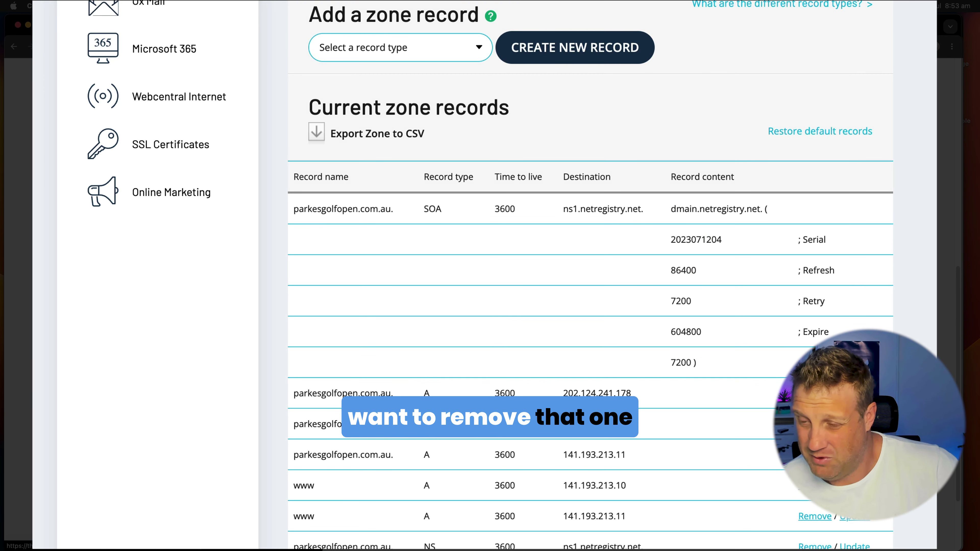
{"action": "left_click", "coordinate": [814, 393]}
{"action": "left_click", "coordinate": [632, 207]}
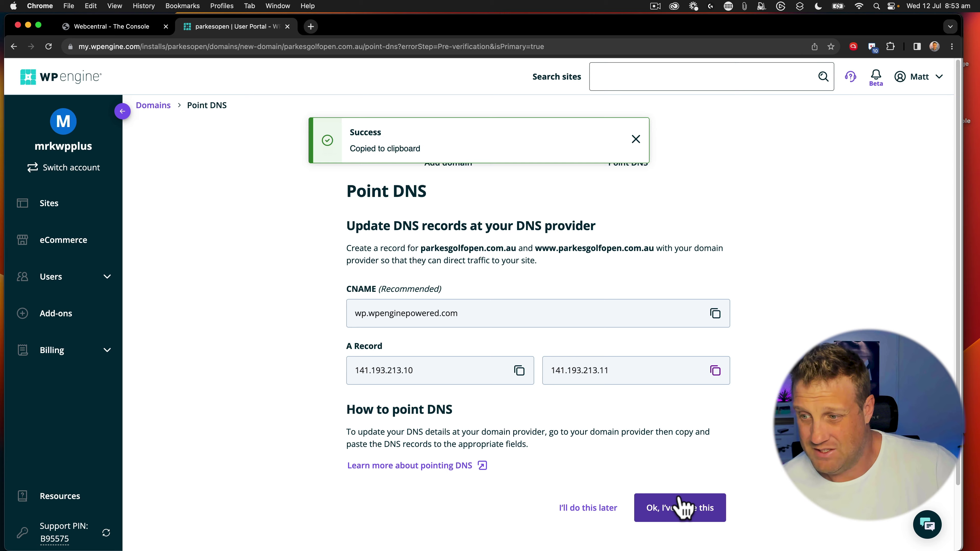
Confirm the DNS update and check both parkesgolfopen.com.au domains show green DNS and SSL.
{"action": "left_click", "coordinate": [683, 508]}
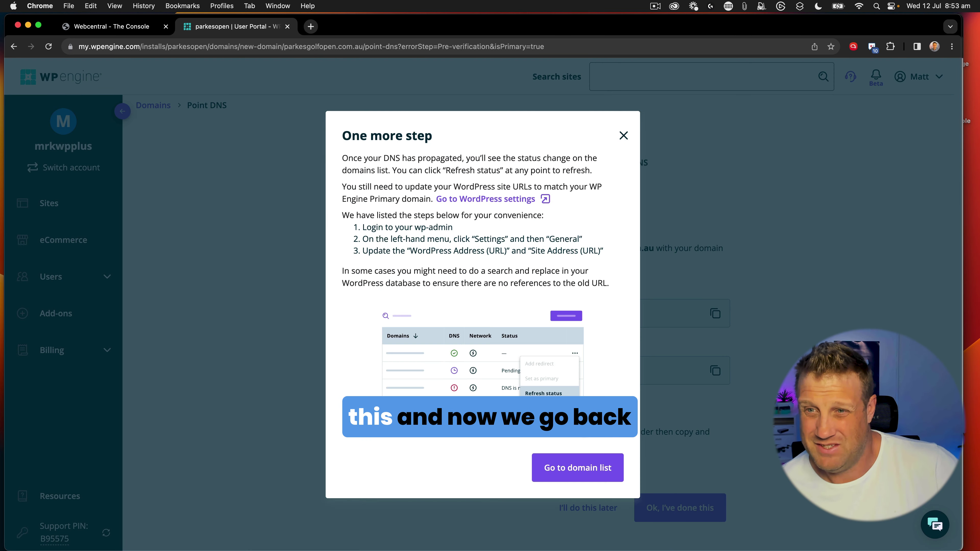
{"action": "left_click", "coordinate": [586, 473]}
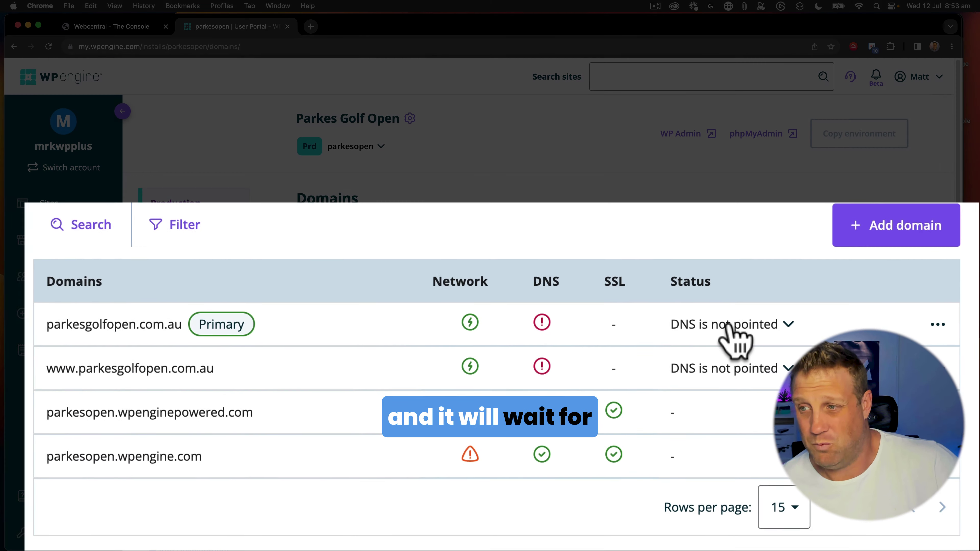
{"action": "left_click", "coordinate": [723, 325]}
{"action": "left_click", "coordinate": [723, 325]}
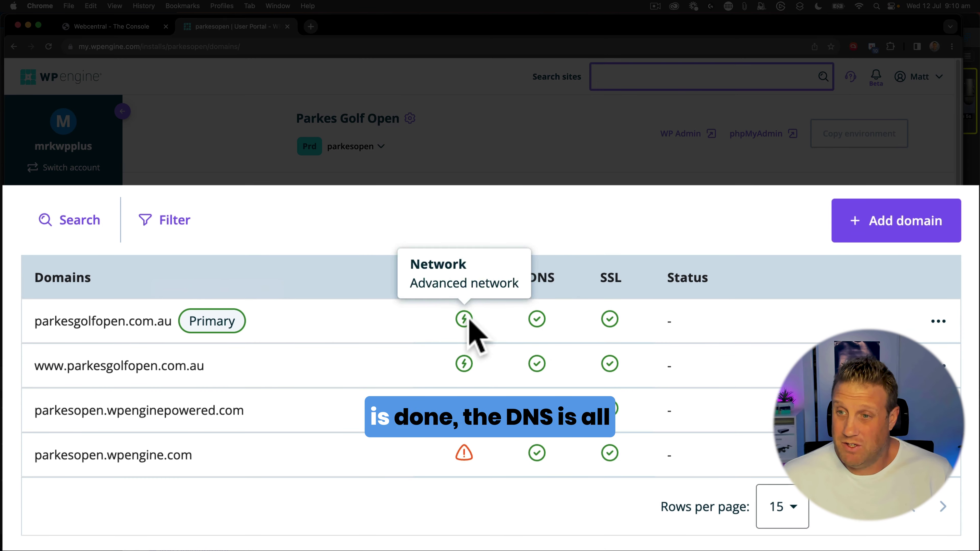
{"action": "mouse_move", "coordinate": [633, 343]}
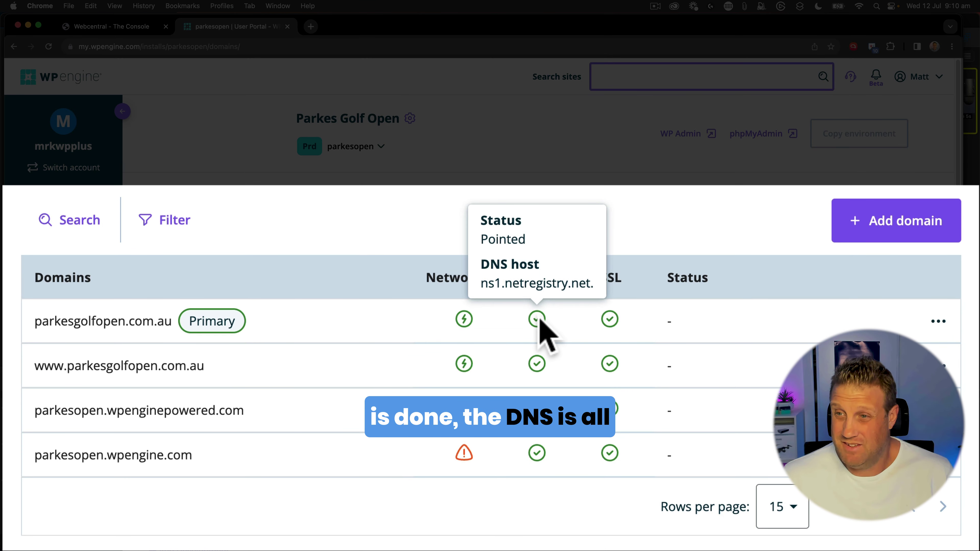
{"action": "mouse_move", "coordinate": [612, 321]}
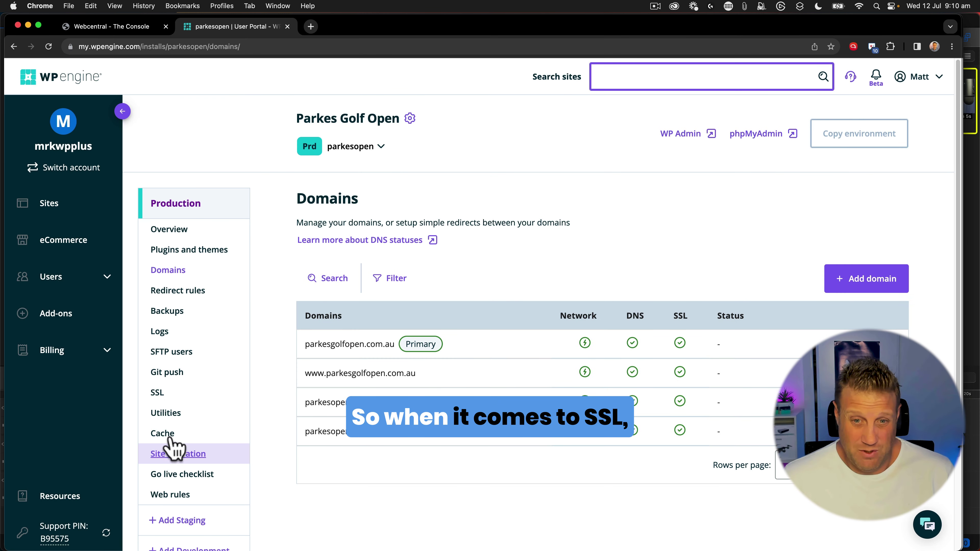
{"action": "left_click", "coordinate": [161, 392]}
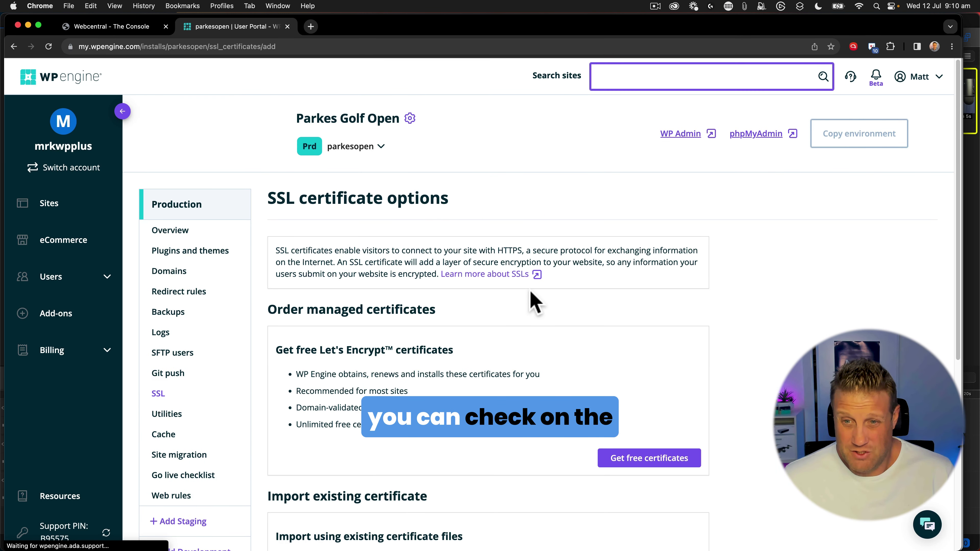
{"action": "scroll", "coordinate": [532, 300], "scroll_direction": "down", "scroll_amount": 6}
{"action": "scroll", "coordinate": [531, 302], "scroll_direction": "up", "scroll_amount": 7}
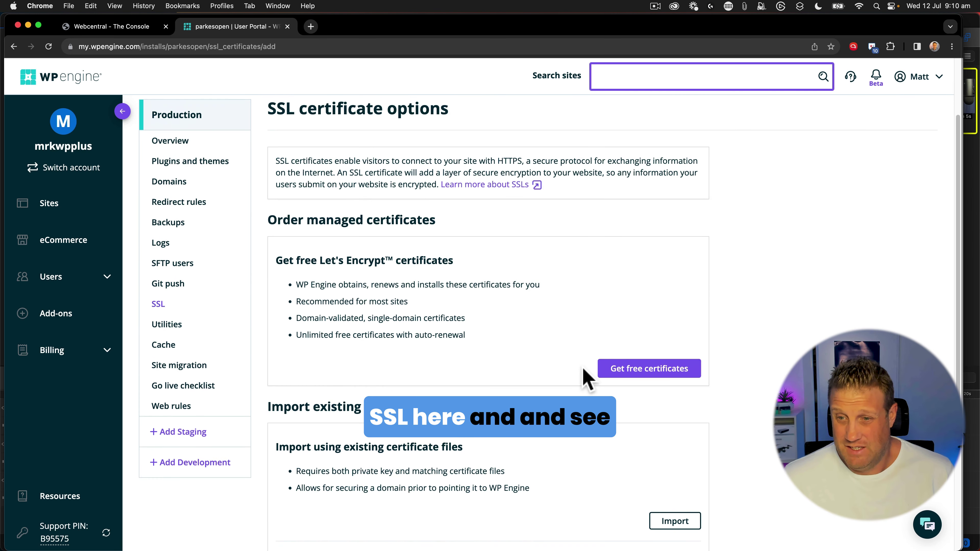
{"action": "scroll", "coordinate": [586, 376], "scroll_direction": "down", "scroll_amount": 5}
{"action": "scroll", "coordinate": [479, 369], "scroll_direction": "up", "scroll_amount": 5}
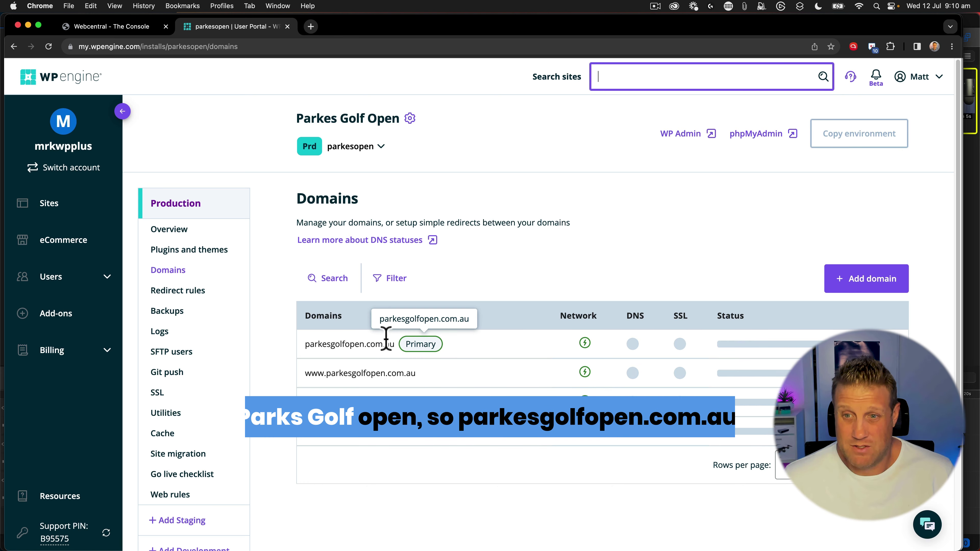
Load parkesgolfopen.com.au in a new tab and verify its connection is secure.
{"action": "left_click", "coordinate": [310, 26]}
{"action": "type", "text": "parkesgo"}
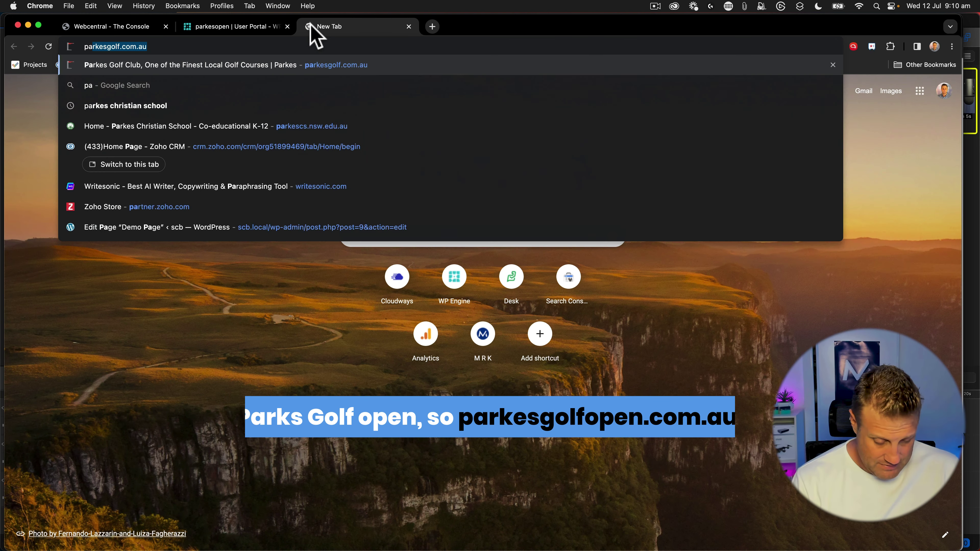
{"action": "type", "text": "lfopen.com.au"}
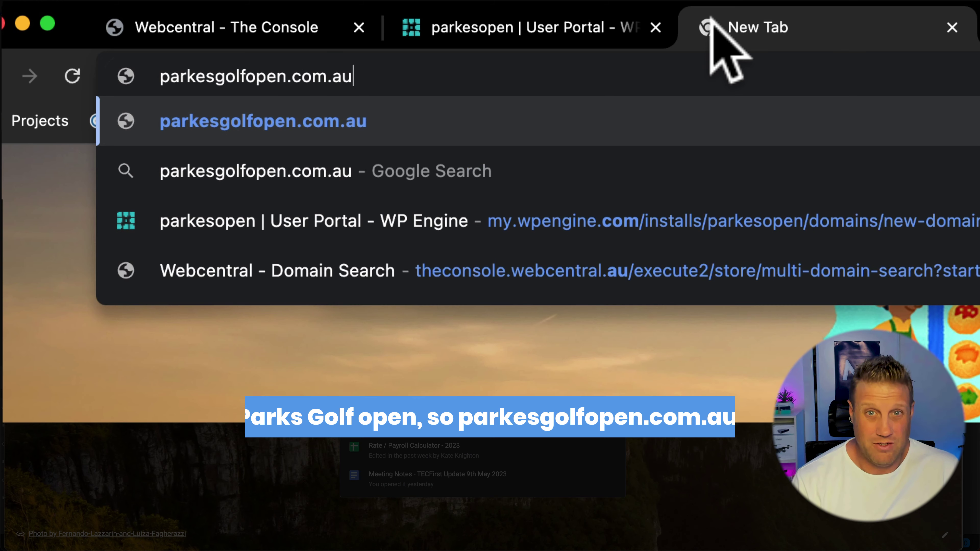
{"action": "key", "text": "Return"}
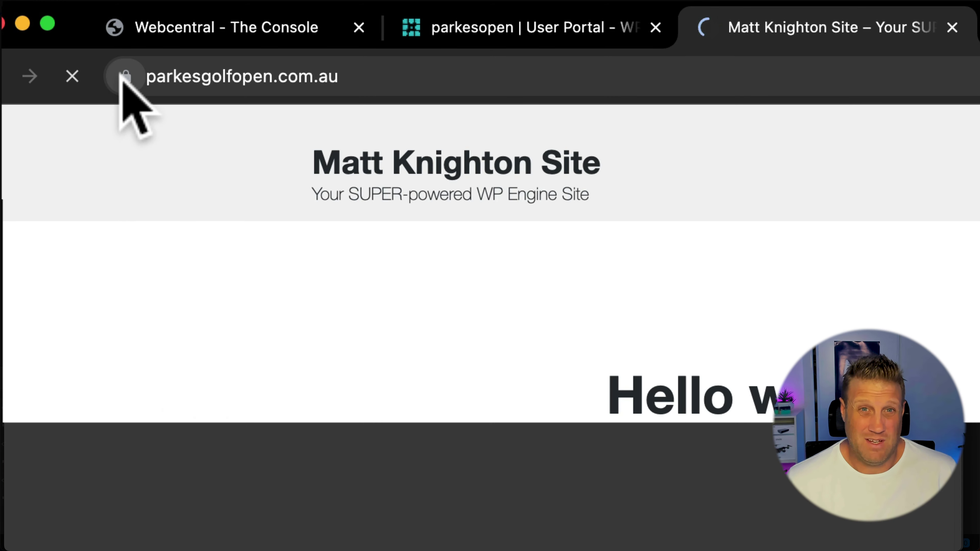
{"action": "left_click", "coordinate": [125, 76]}
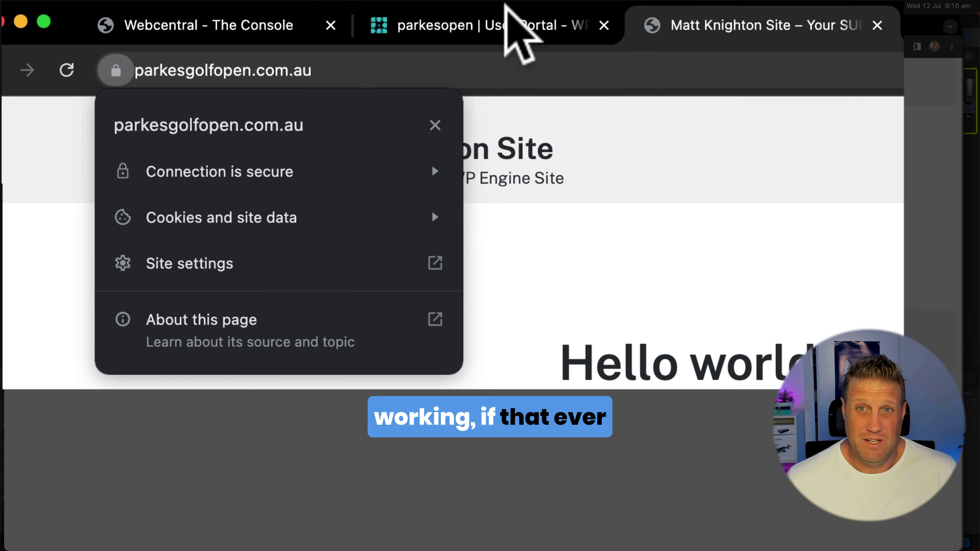
{"action": "left_click", "coordinate": [530, 27]}
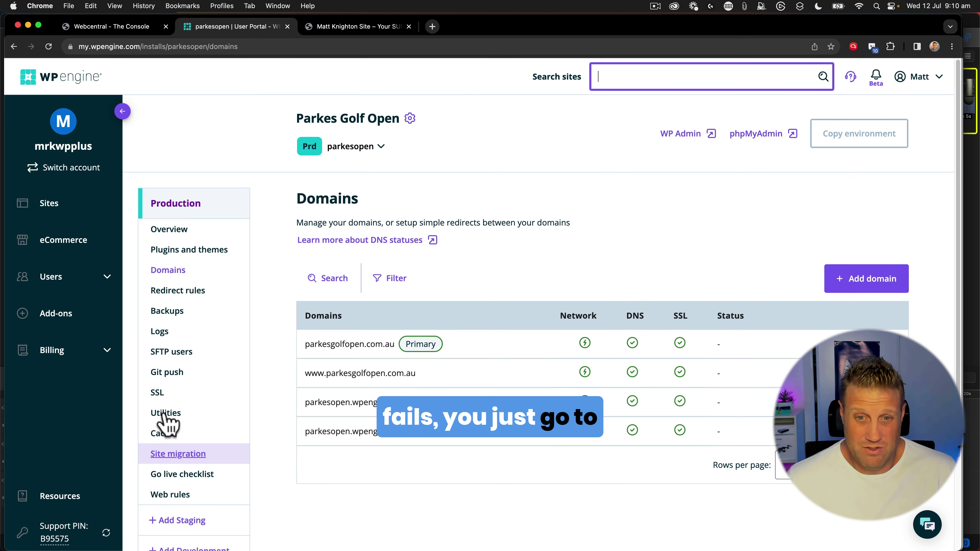
Order free Let's Encrypt certificates for parkesgolfopen.com.au and www, accepting the terms.
{"action": "left_click", "coordinate": [161, 397]}
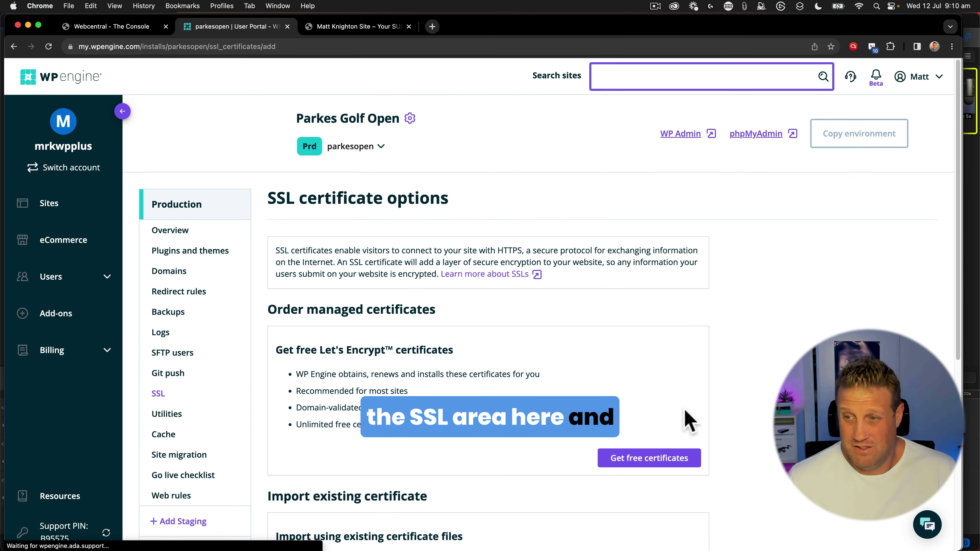
{"action": "scroll", "coordinate": [655, 417], "scroll_direction": "down", "scroll_amount": 1}
{"action": "left_click", "coordinate": [651, 447]}
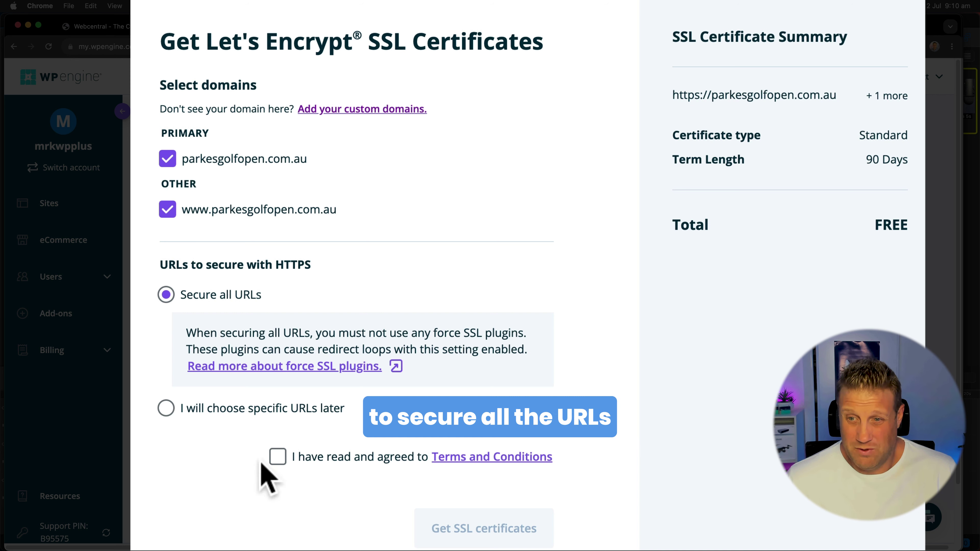
{"action": "left_click", "coordinate": [278, 456]}
{"action": "left_click", "coordinate": [501, 534]}
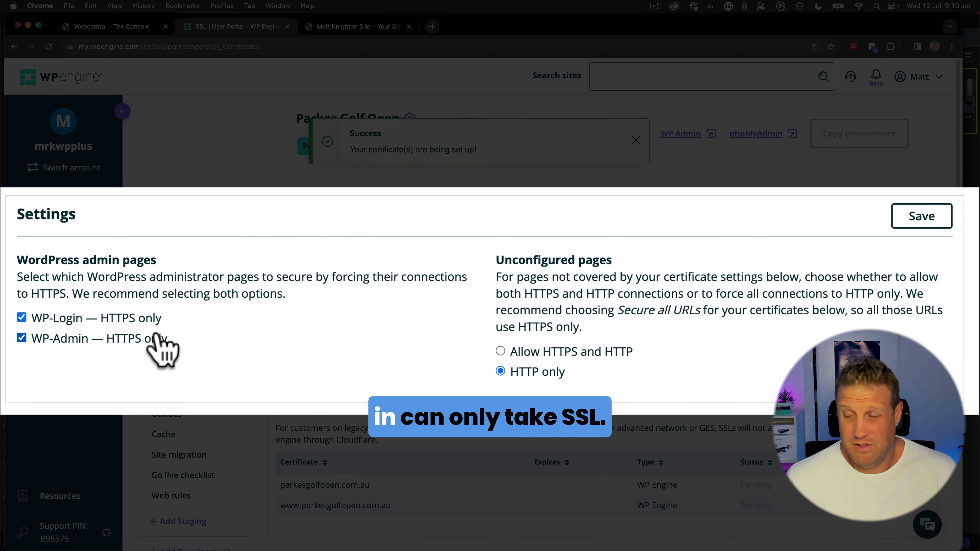
Save HTTPS-only for WP-Login and WP-Admin pages and review the pending certificates.
{"action": "left_click", "coordinate": [919, 224]}
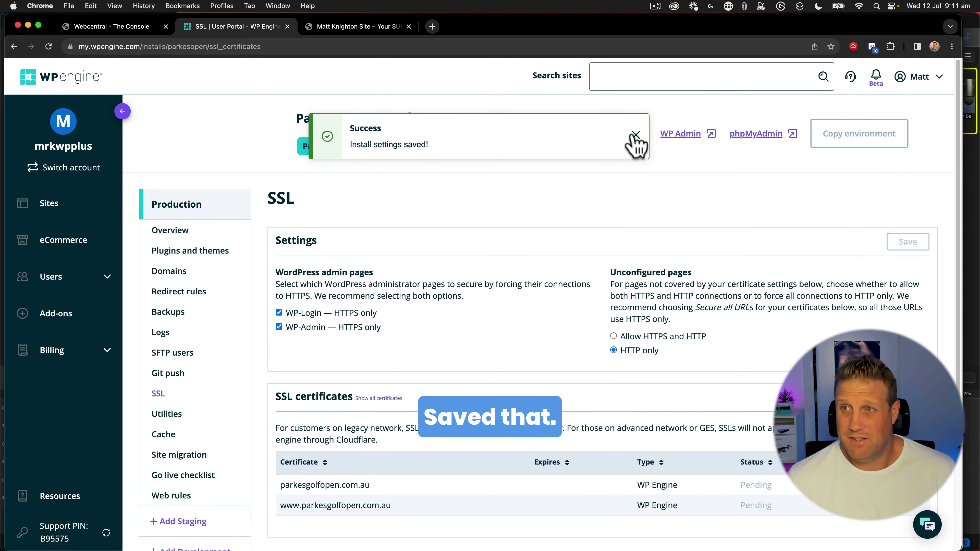
{"action": "left_click", "coordinate": [634, 135]}
{"action": "scroll", "coordinate": [400, 449], "scroll_direction": "down", "scroll_amount": 3}
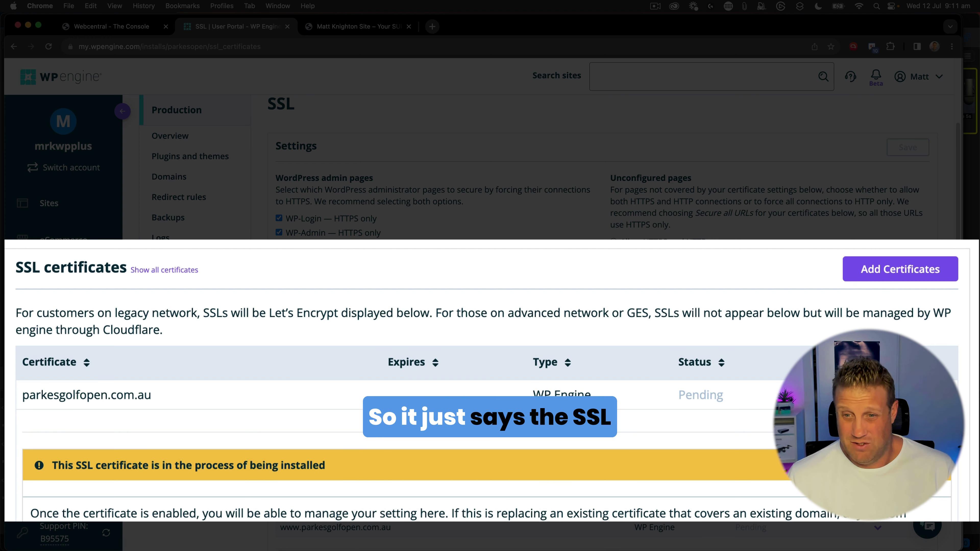
{"action": "scroll", "coordinate": [310, 465], "scroll_direction": "down", "scroll_amount": 4}
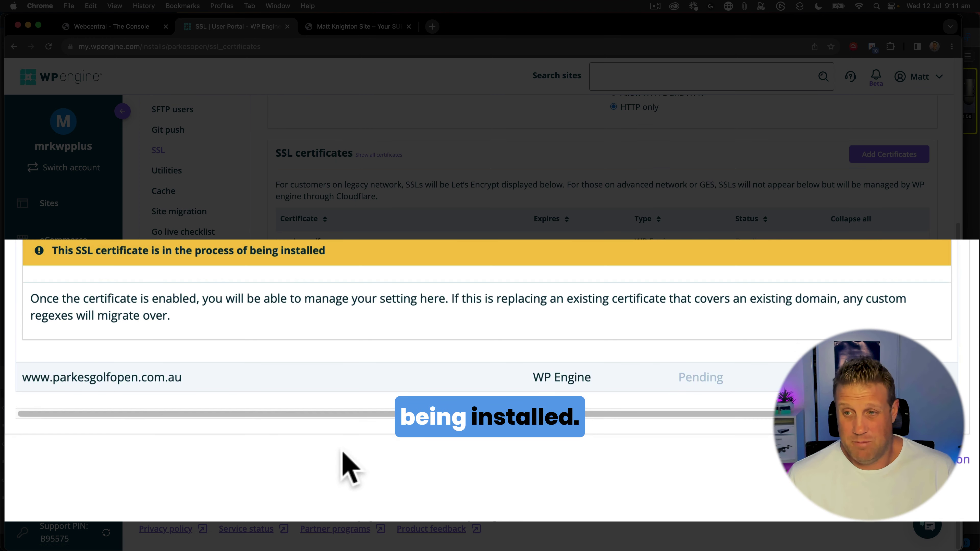
{"action": "scroll", "coordinate": [617, 365], "scroll_direction": "up", "scroll_amount": 3}
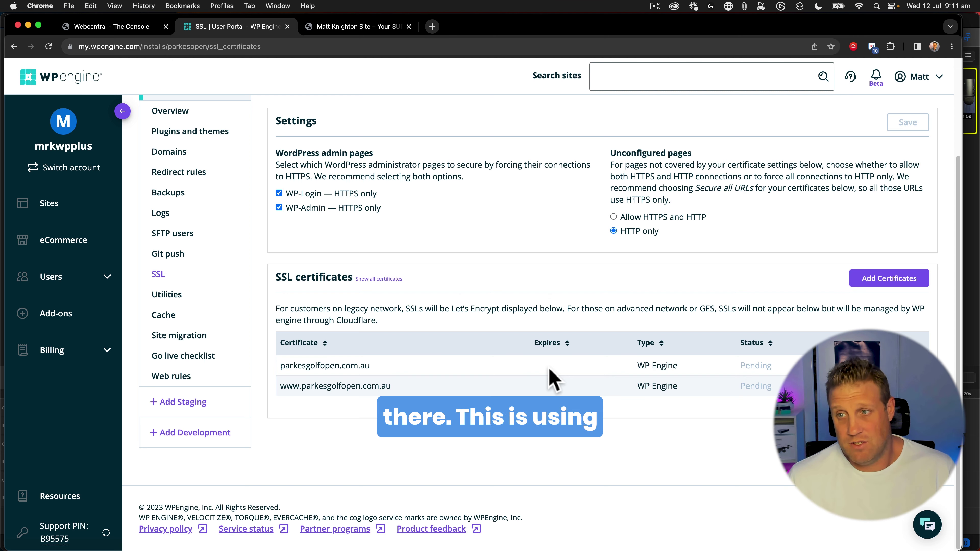
Return to the Domains list and check the SSL status of the parkesgolfopen.com.au domains.
{"action": "left_click", "coordinate": [175, 152]}
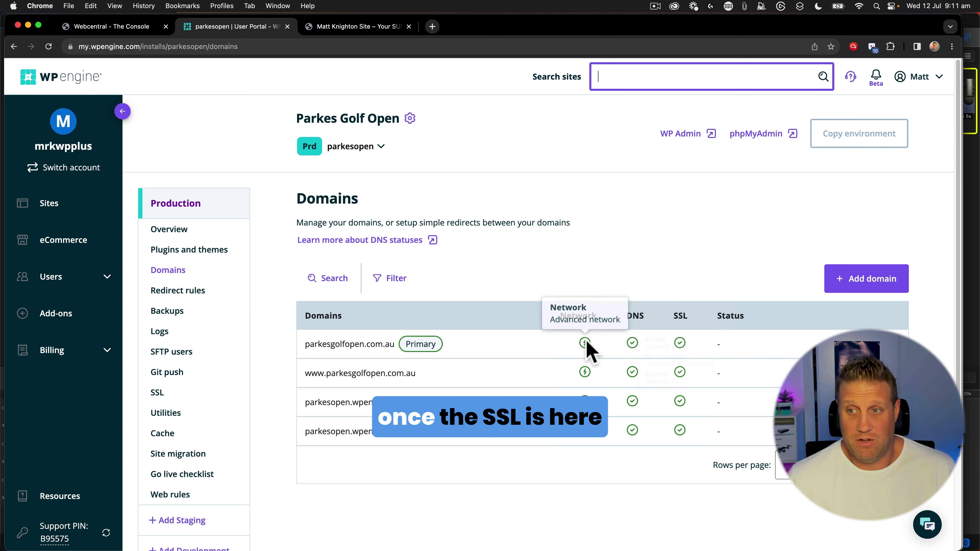
{"action": "mouse_move", "coordinate": [684, 341]}
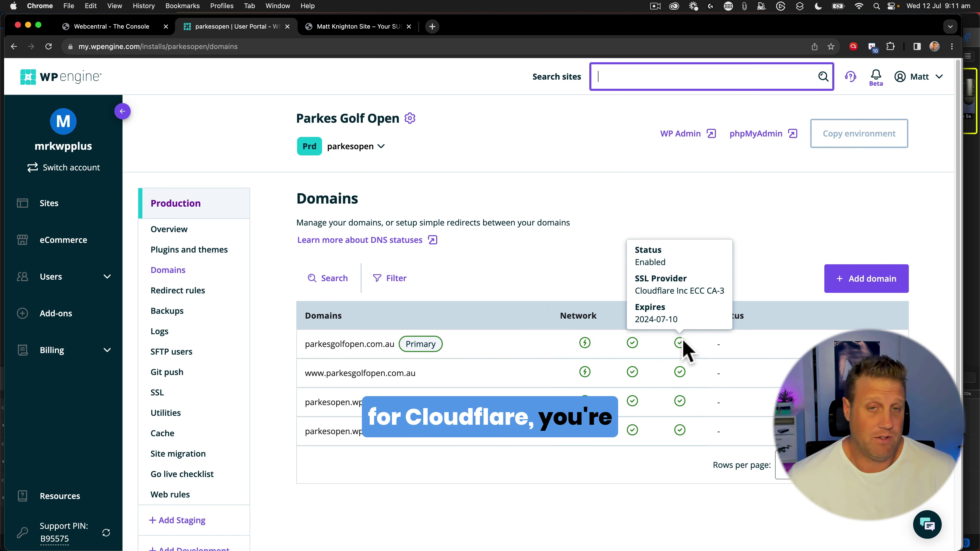